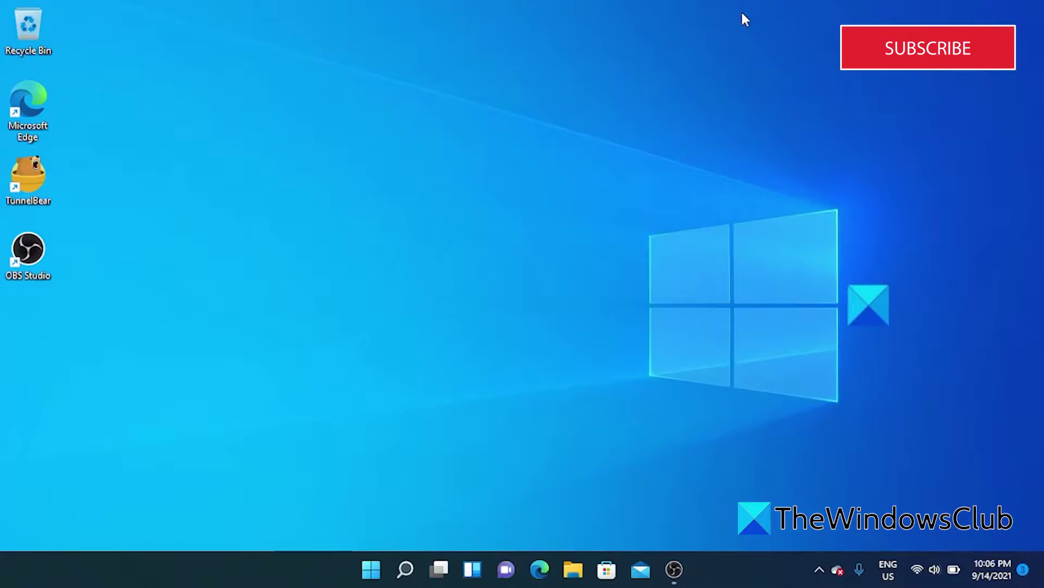
Search for Touchpad settings, confirm the touchpad is on, and close Settings.
{"action": "left_click", "coordinate": [408, 569]}
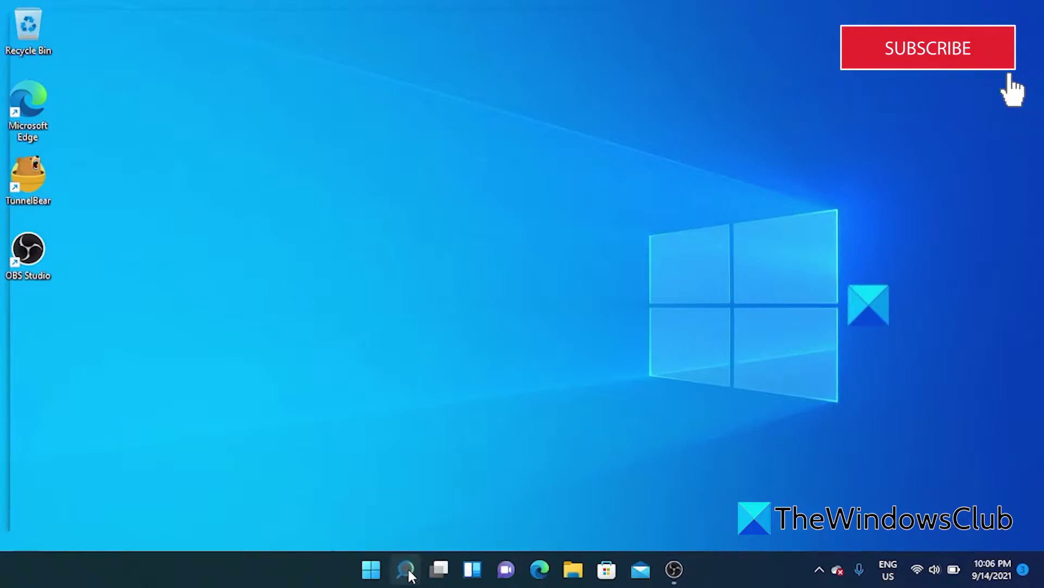
{"action": "type", "text": "t"}
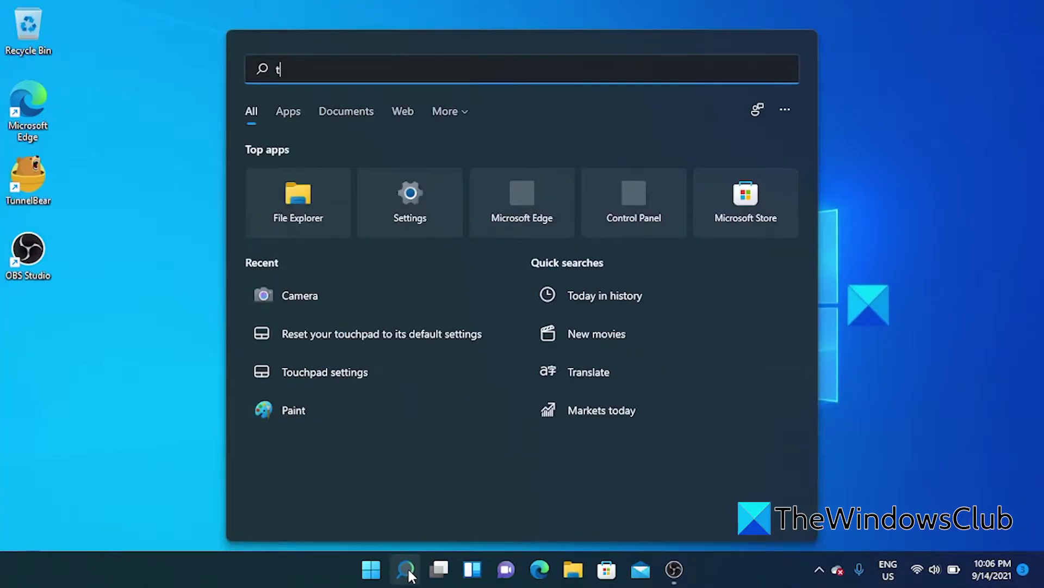
{"action": "type", "text": "ouc"}
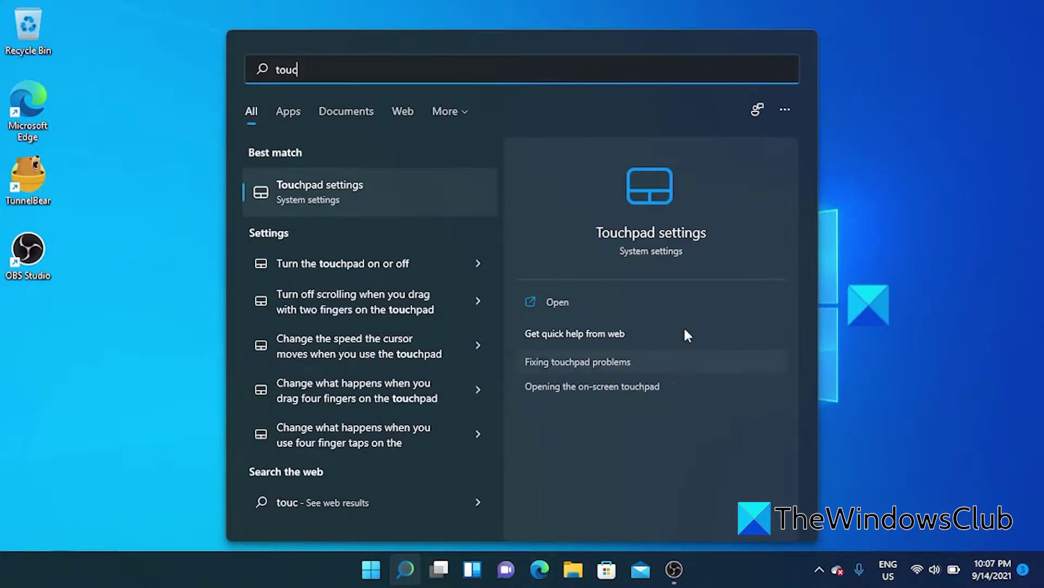
{"action": "left_click", "coordinate": [662, 231]}
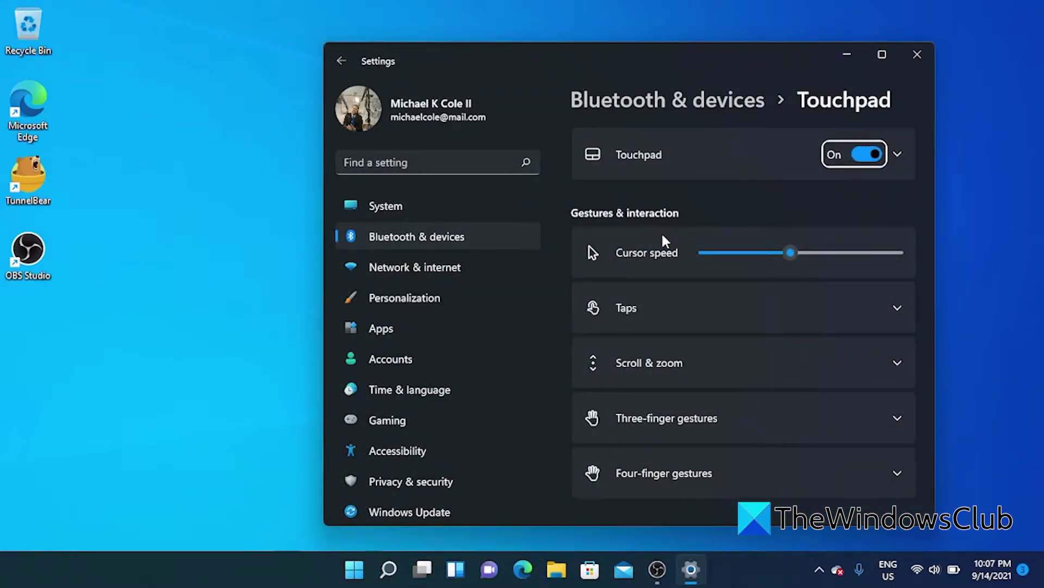
{"action": "left_click", "coordinate": [917, 54]}
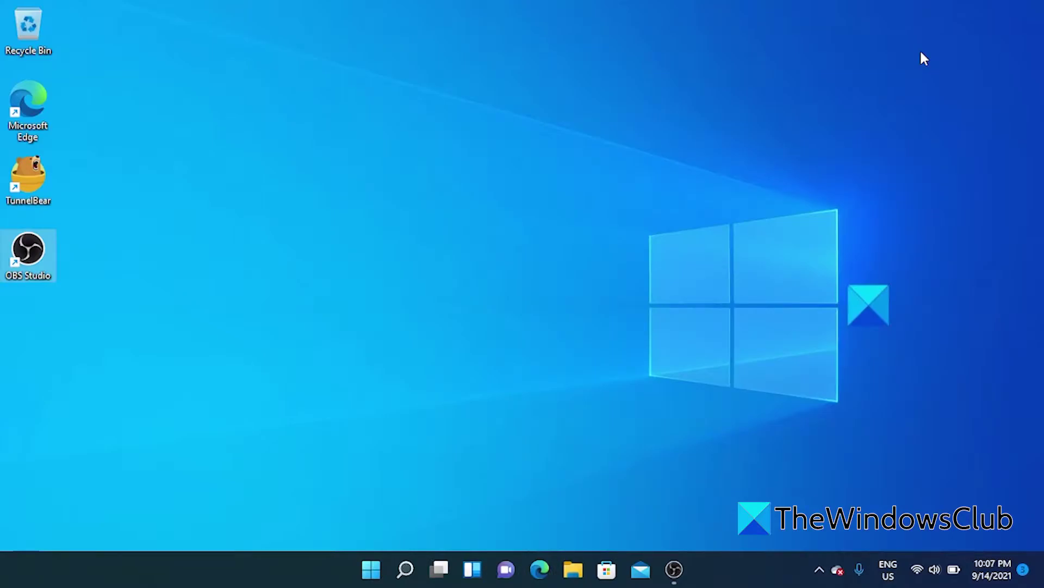
Auto-search for a HID-compliant mouse driver in Device Manager, then close once it's current.
{"action": "key", "text": "super+x"}
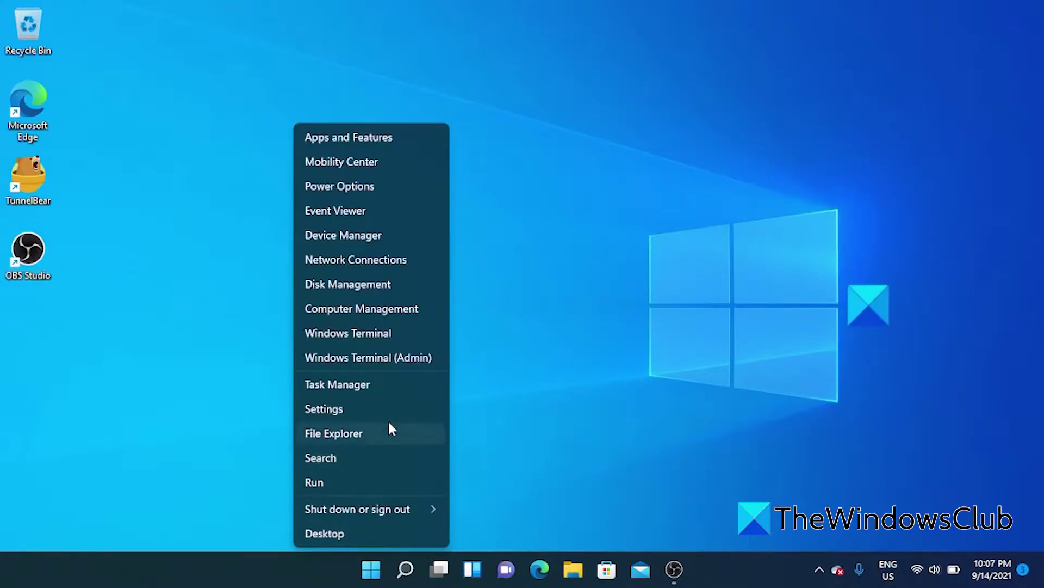
{"action": "left_click", "coordinate": [374, 235]}
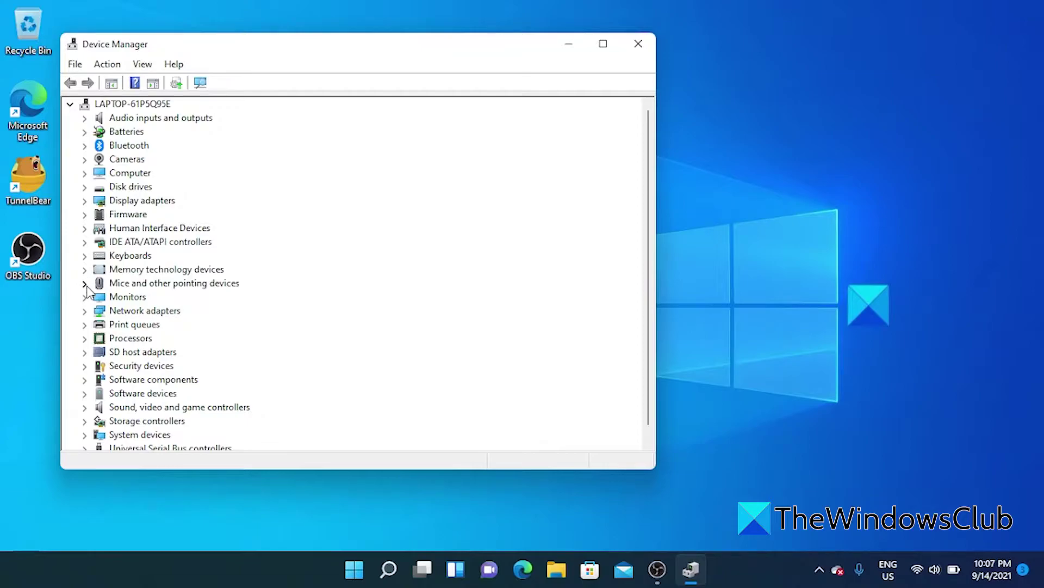
{"action": "left_click", "coordinate": [85, 284]}
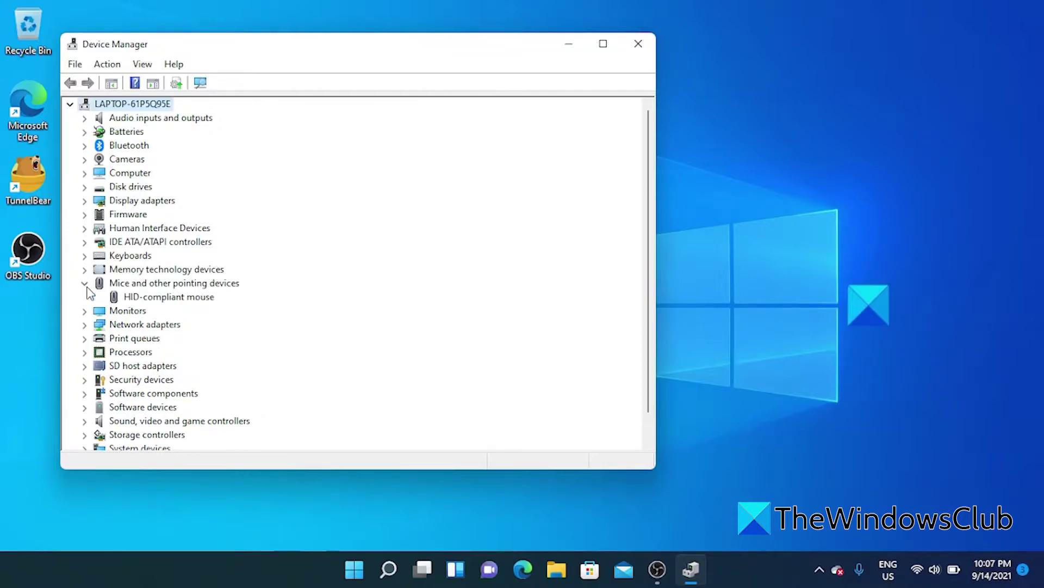
{"action": "double_click", "coordinate": [168, 297]}
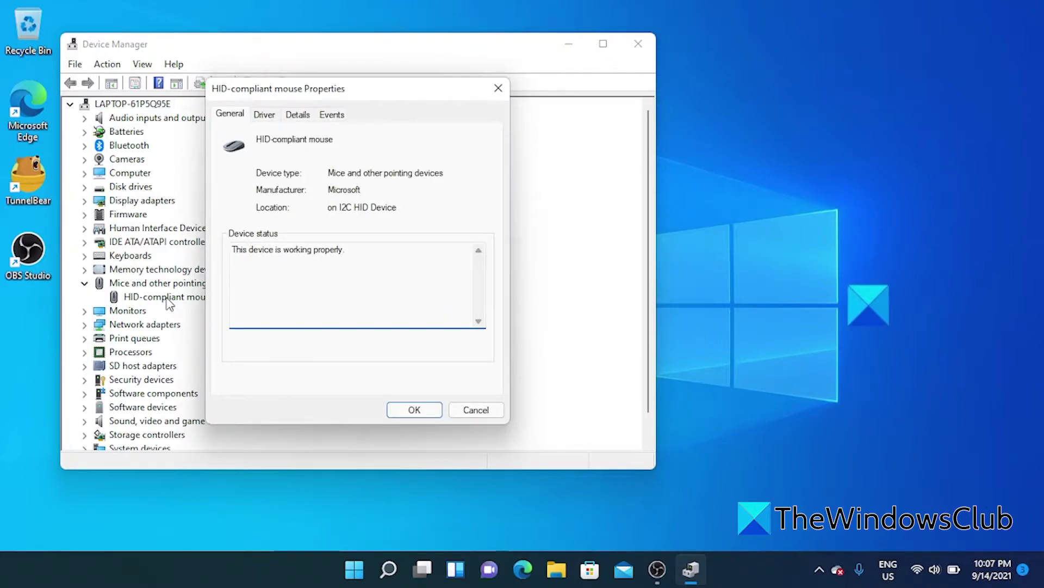
{"action": "left_click", "coordinate": [275, 115]}
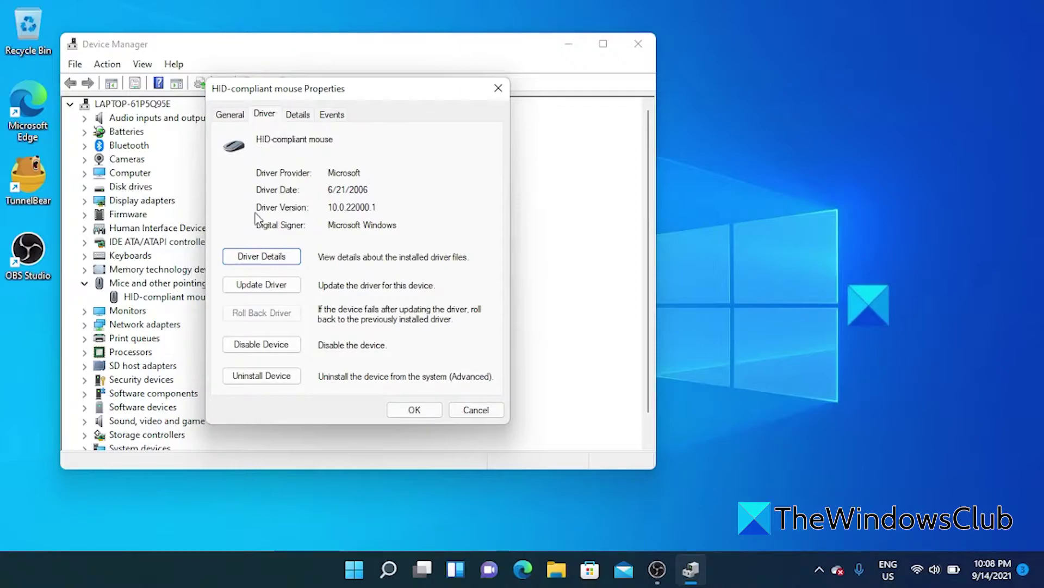
{"action": "left_click", "coordinate": [253, 285]}
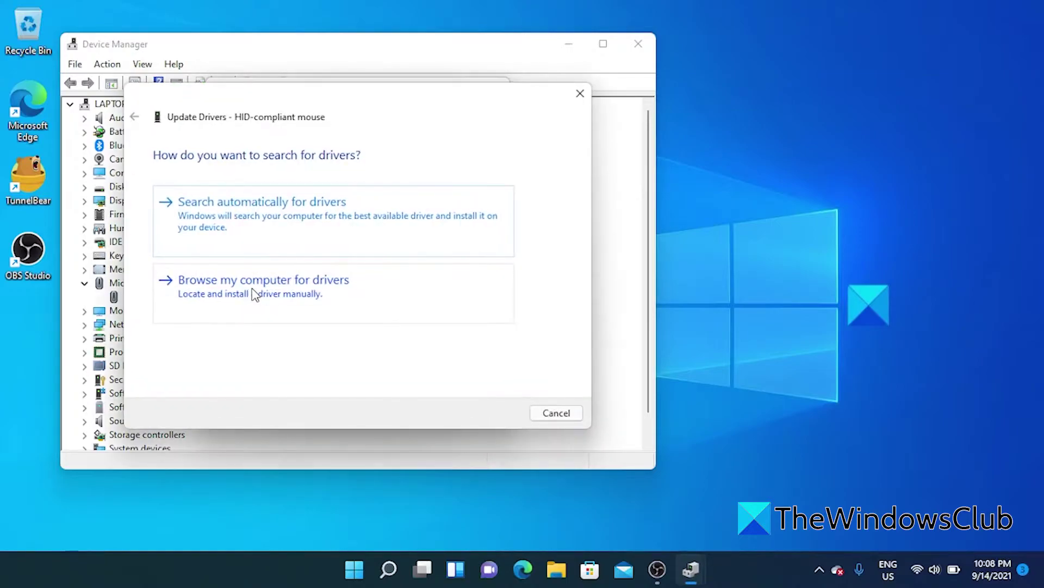
{"action": "left_click", "coordinate": [321, 226]}
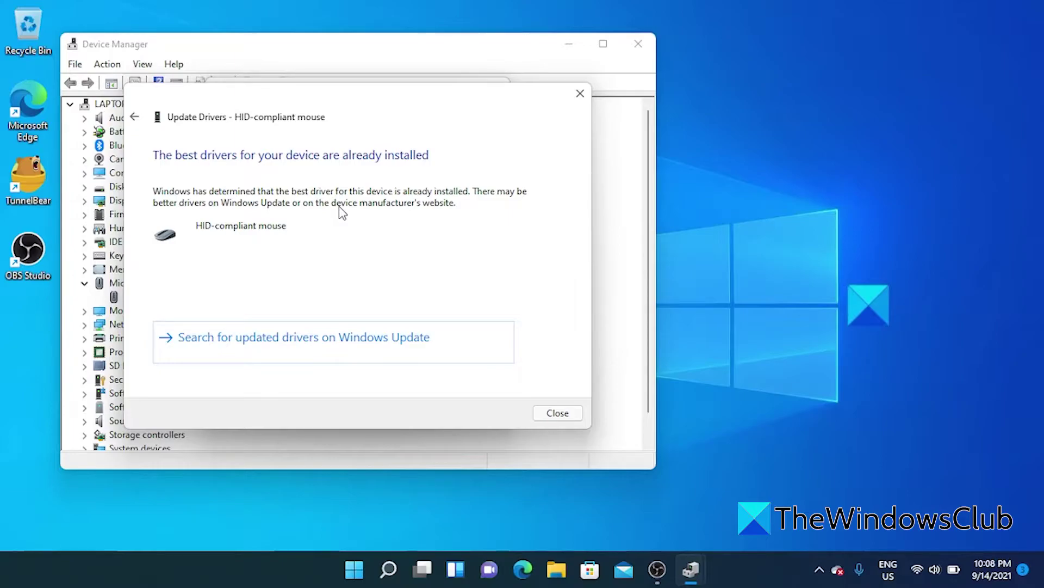
{"action": "left_click", "coordinate": [551, 417]}
{"action": "left_click", "coordinate": [646, 47]}
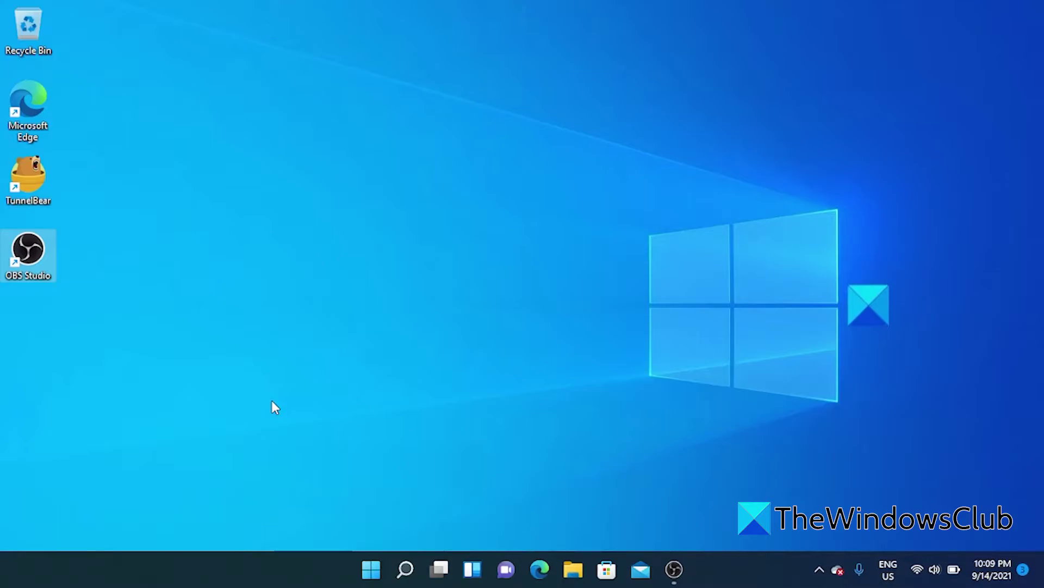
In Touchpad settings, raise the cursor speed, then reset touchpad settings and gestures to defaults.
{"action": "left_click", "coordinate": [403, 572]}
{"action": "type", "text": "t"}
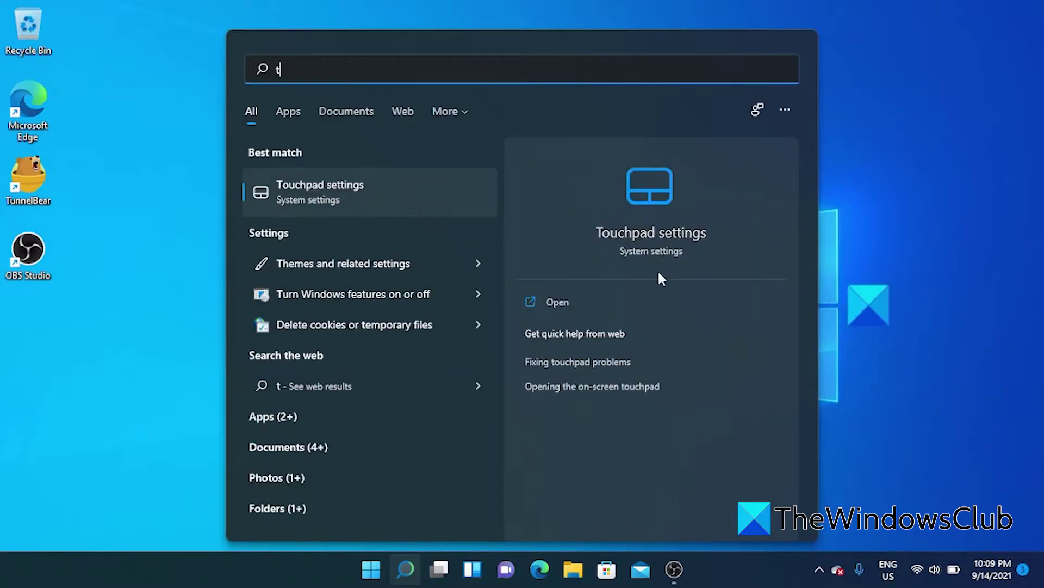
{"action": "left_click", "coordinate": [665, 232]}
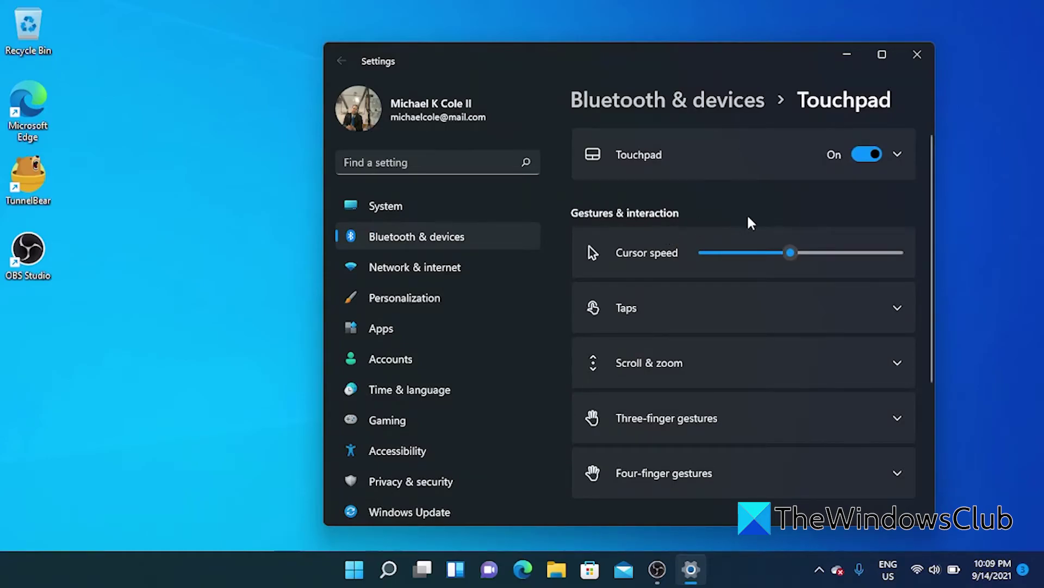
{"action": "left_click", "coordinate": [816, 254]}
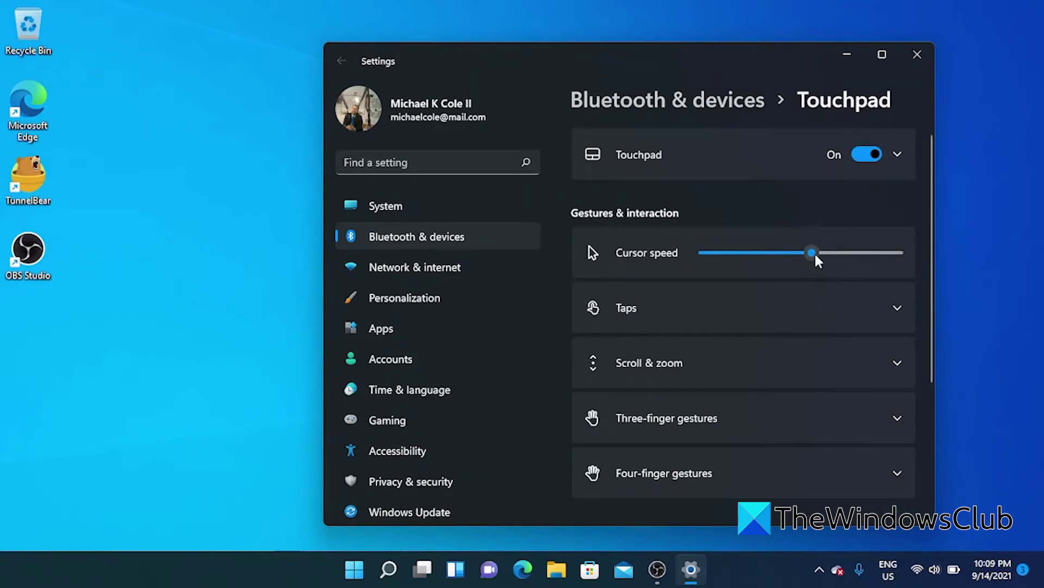
{"action": "left_click", "coordinate": [897, 154]}
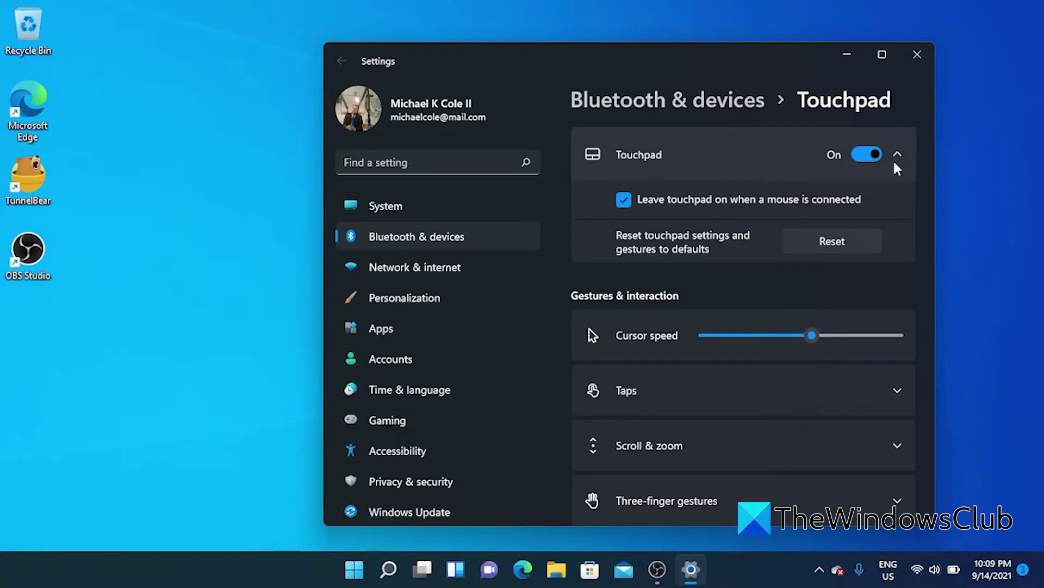
{"action": "left_click", "coordinate": [844, 238]}
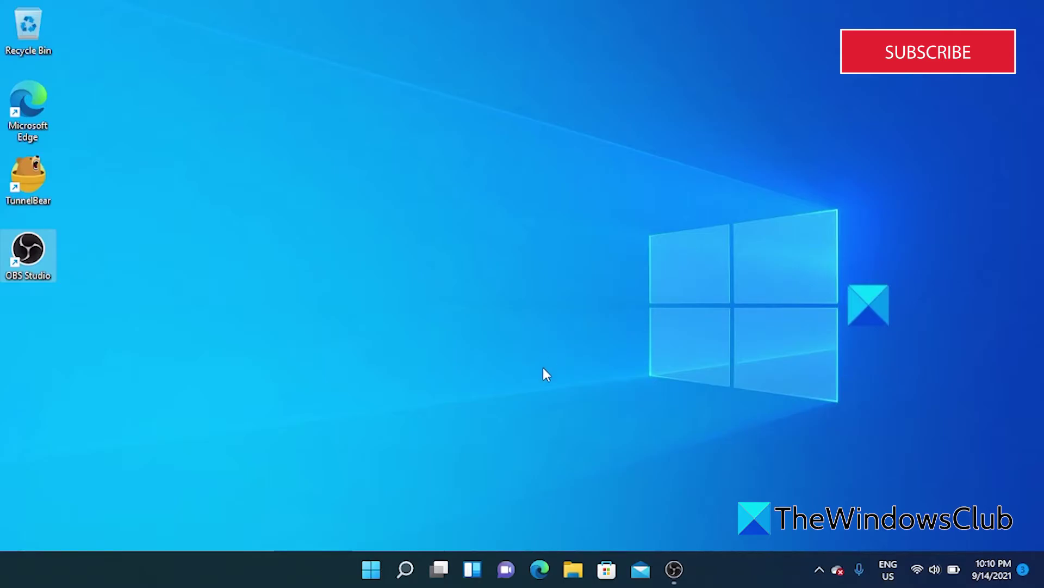
Search for main.cpl and launch it to bring up Mouse Properties.
{"action": "left_click", "coordinate": [401, 580]}
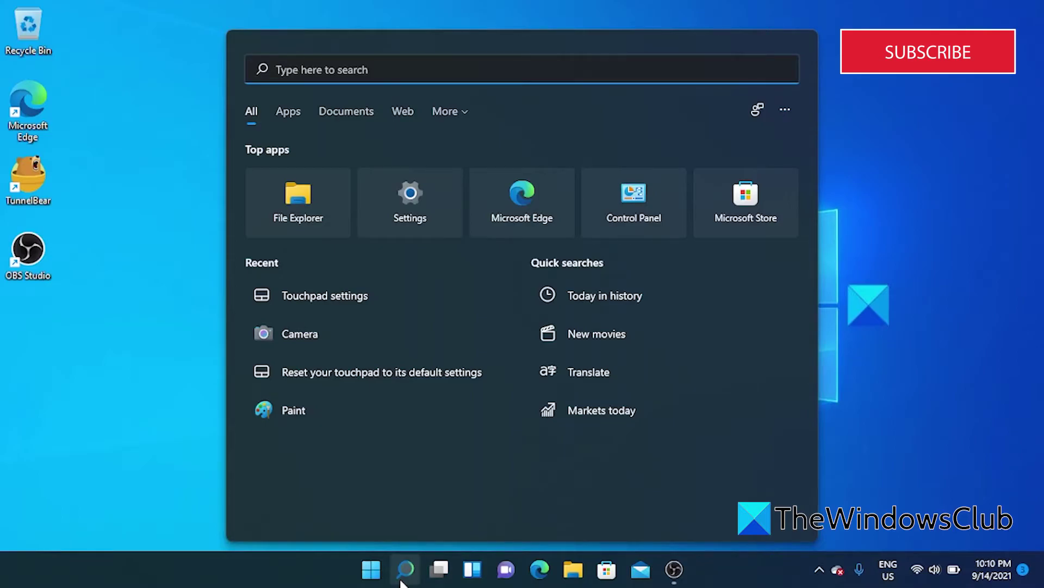
{"action": "type", "text": "mai"}
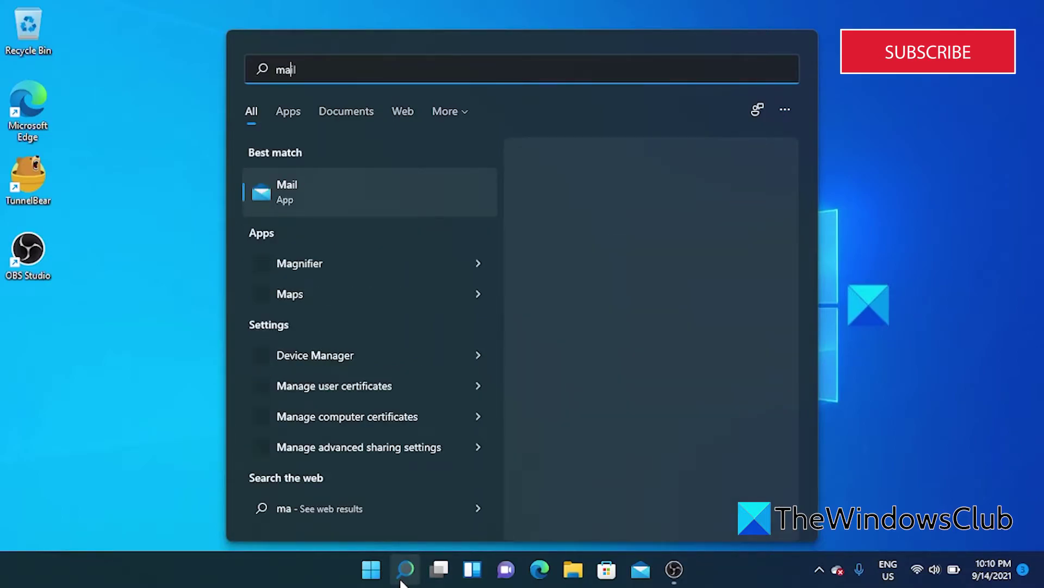
{"action": "type", "text": "n"}
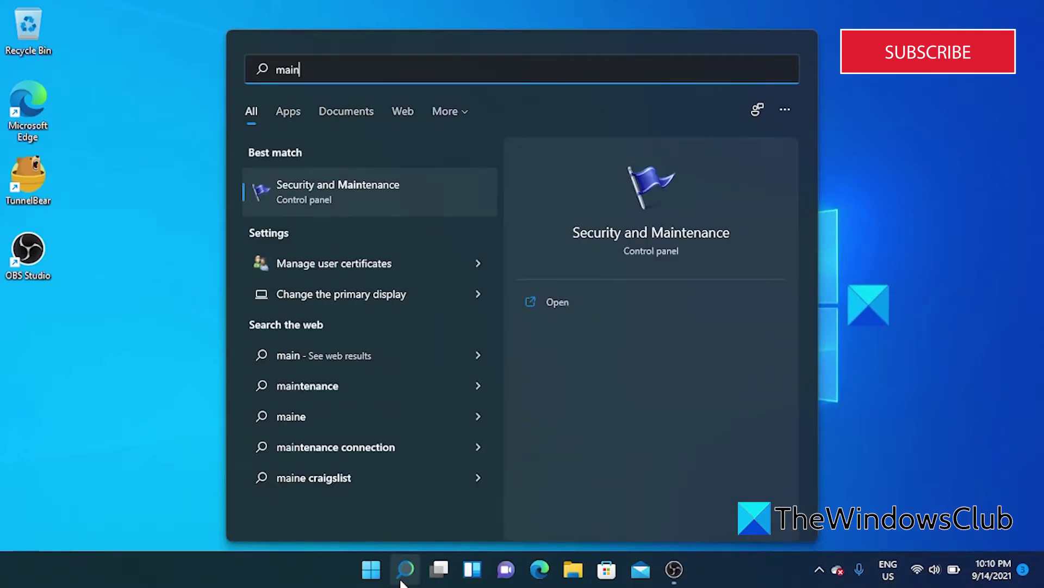
{"action": "type", "text": ".cpl"}
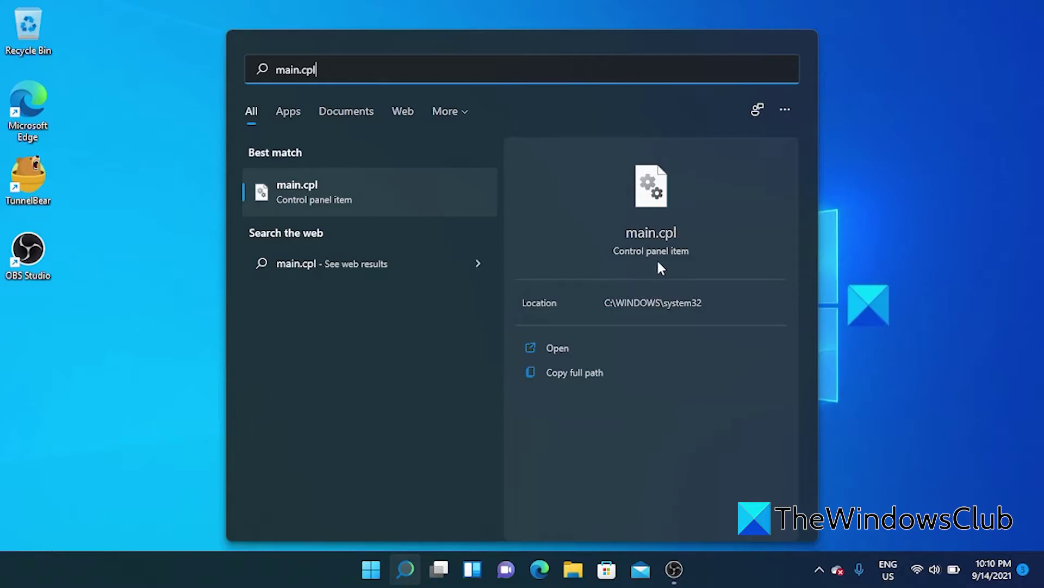
{"action": "left_click", "coordinate": [656, 243]}
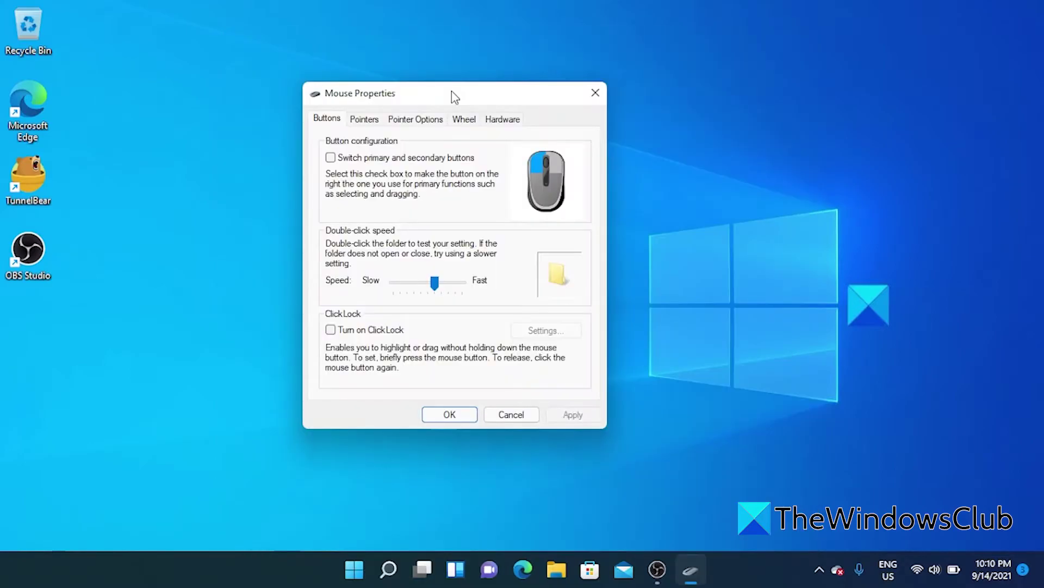
On Pointer Options, raise the pointer speed one notch, apply, and close with OK.
{"action": "left_click", "coordinate": [416, 121]}
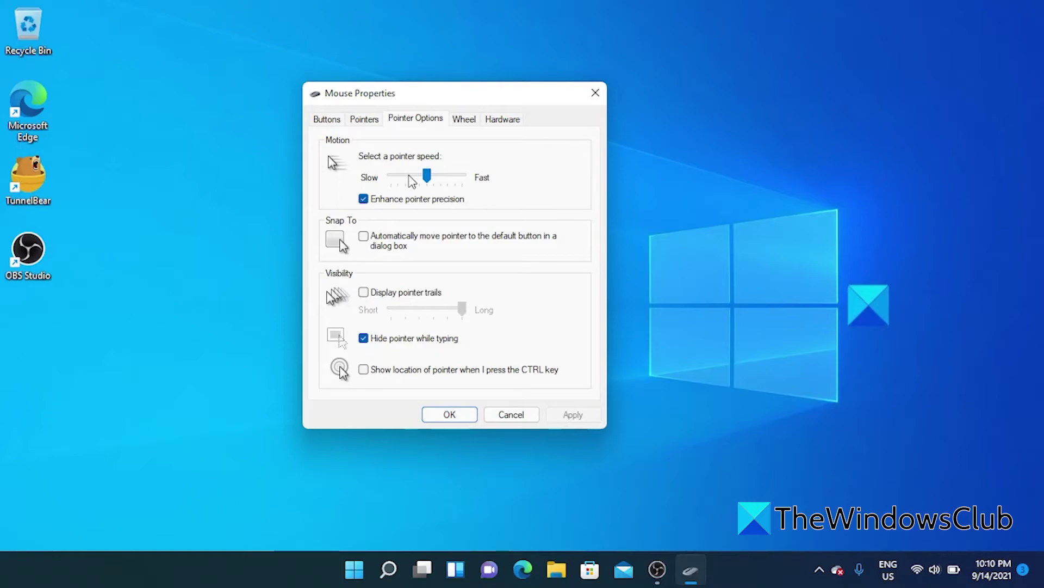
{"action": "left_click", "coordinate": [447, 183]}
{"action": "left_click", "coordinate": [567, 412]}
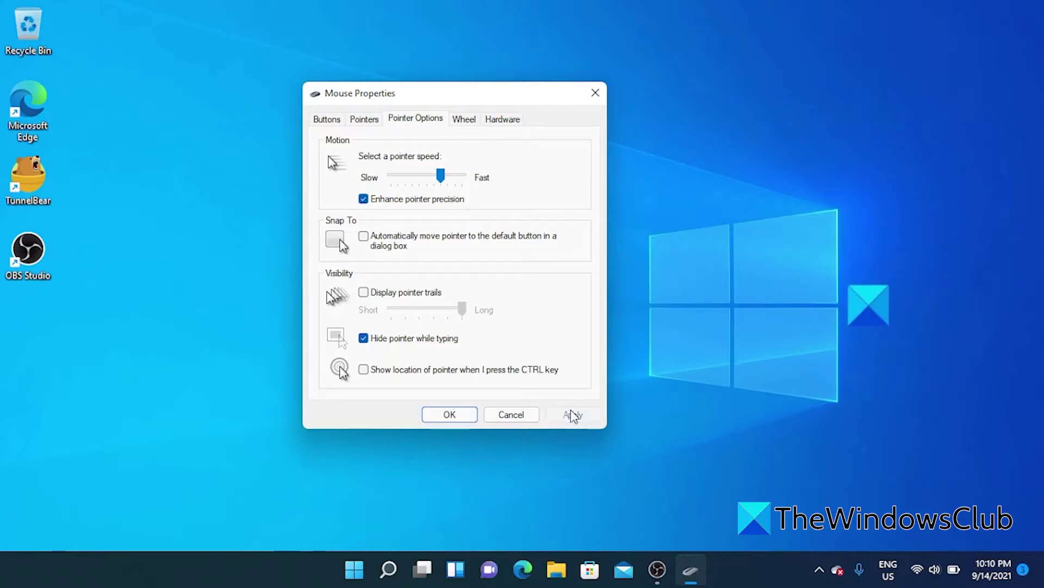
{"action": "left_click", "coordinate": [450, 420]}
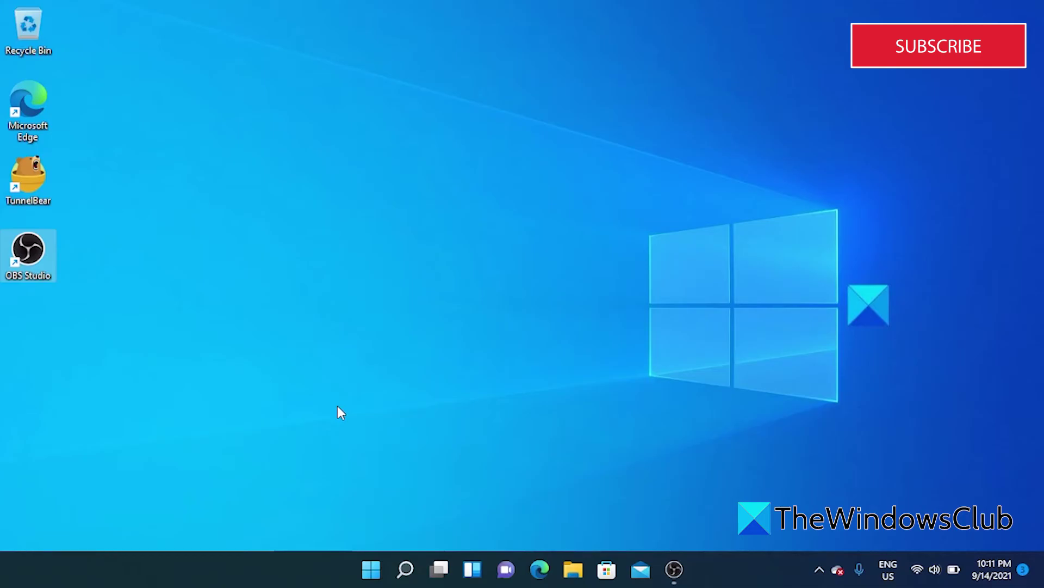
Reopen Touchpad settings from the Search panel's recent items.
{"action": "left_click", "coordinate": [338, 406]}
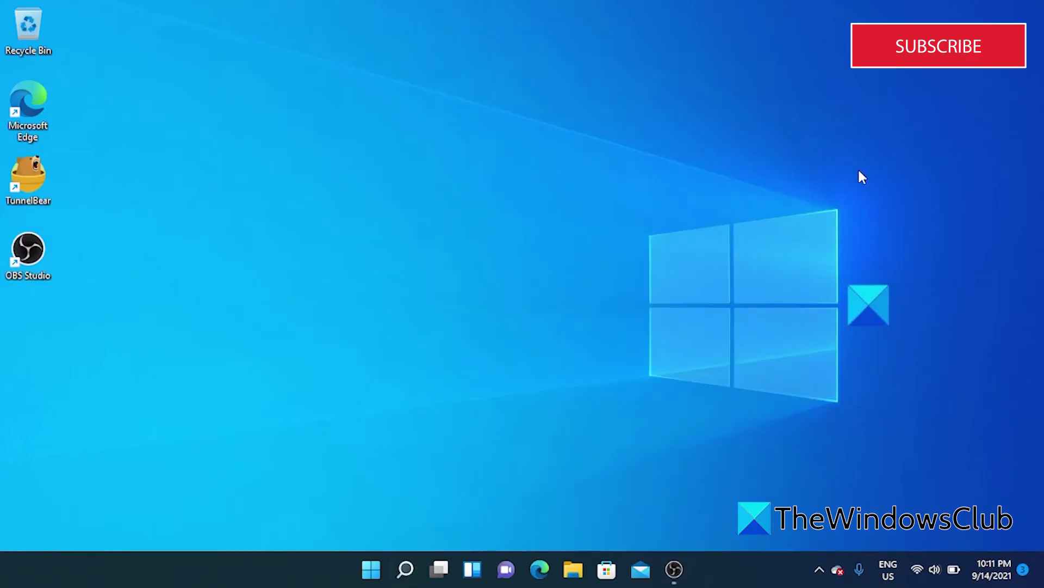
{"action": "left_click", "coordinate": [408, 568]}
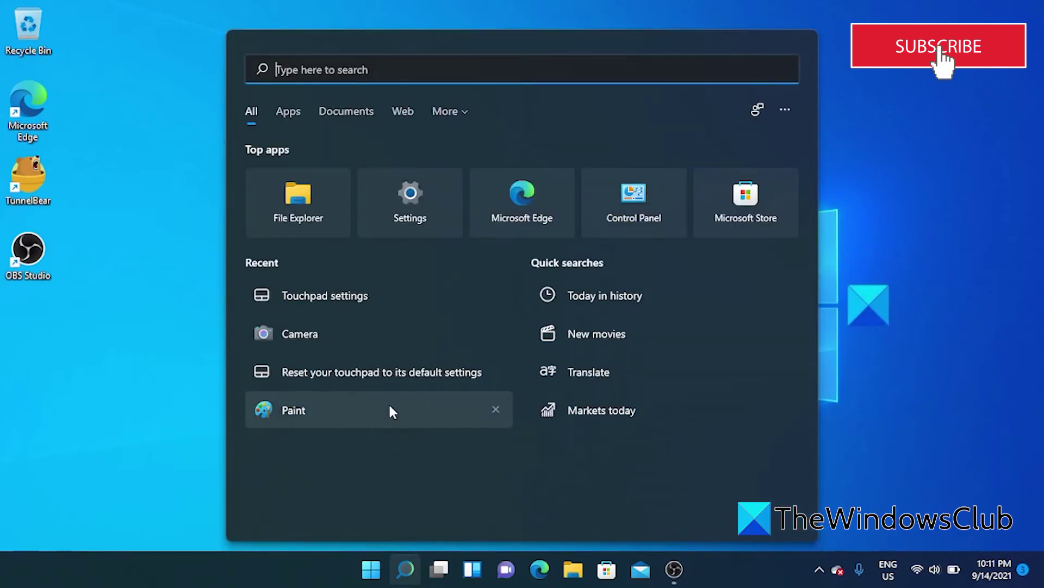
{"action": "left_click", "coordinate": [362, 295]}
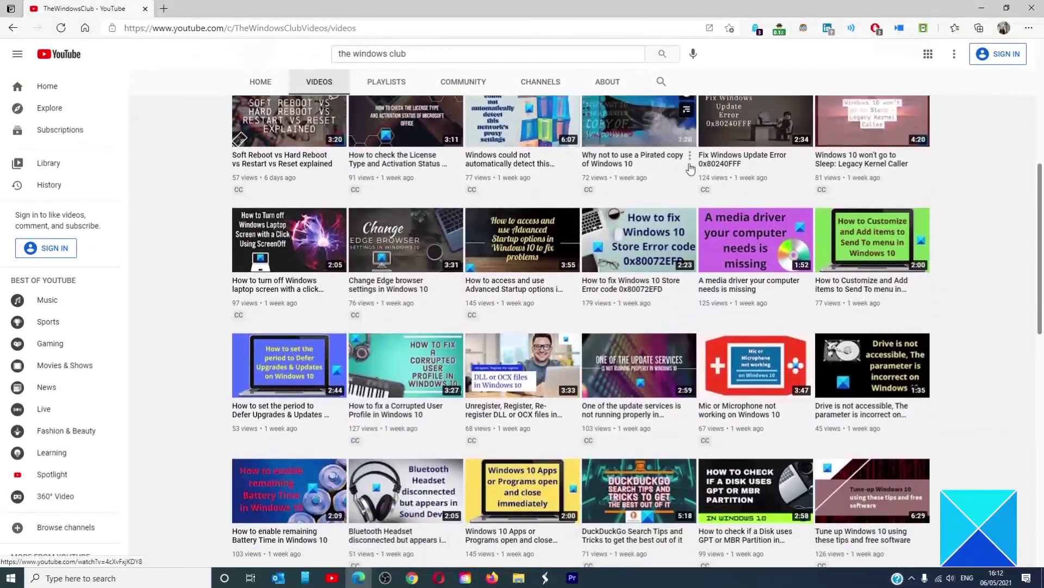
{"action": "scroll", "coordinate": [690, 168], "scroll_direction": "down", "scroll_amount": 12}
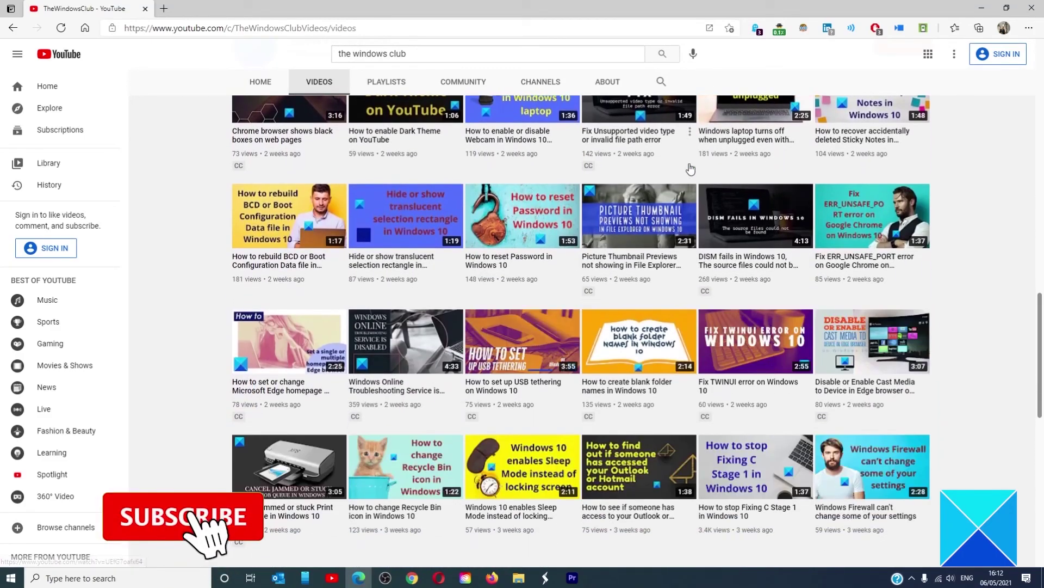
{"action": "scroll", "coordinate": [689, 168], "scroll_direction": "up", "scroll_amount": 10}
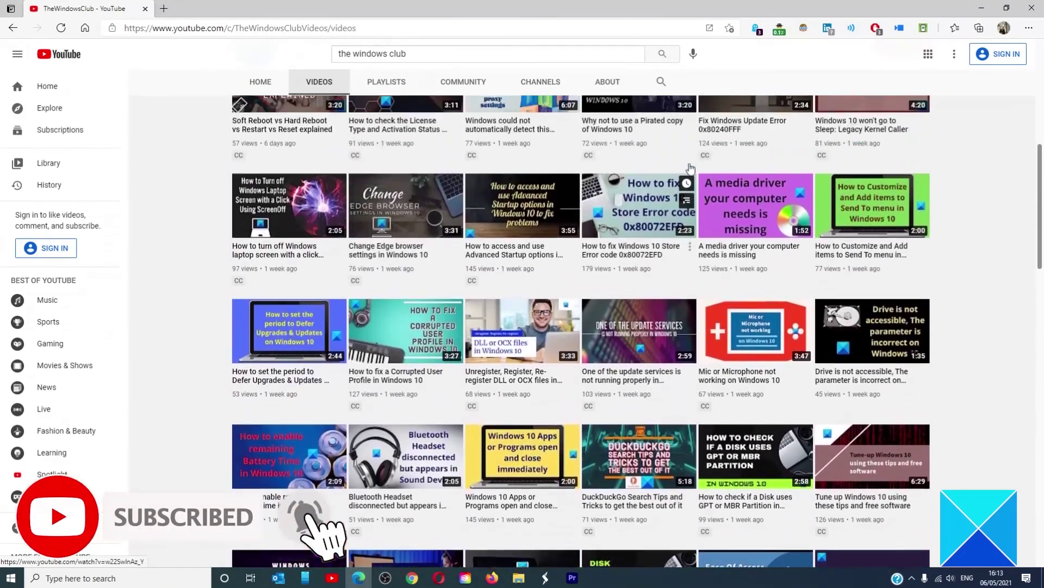